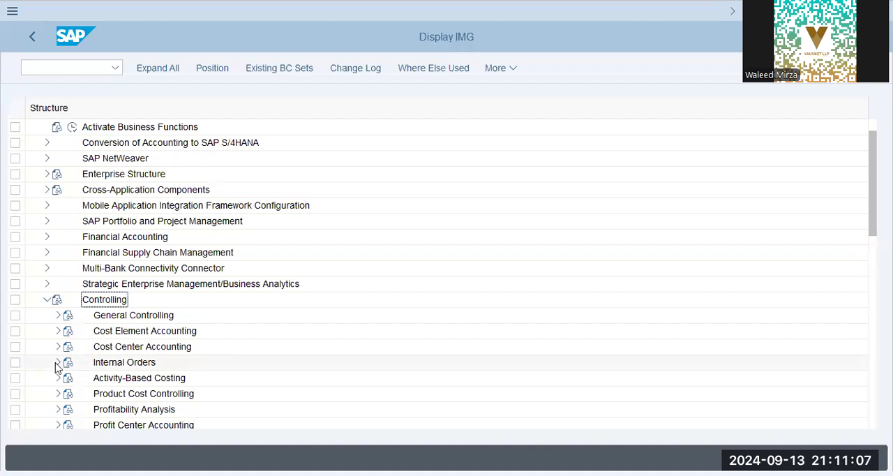
Open the order type definitions in the order master data configuration for internal orders.
click(58, 362)
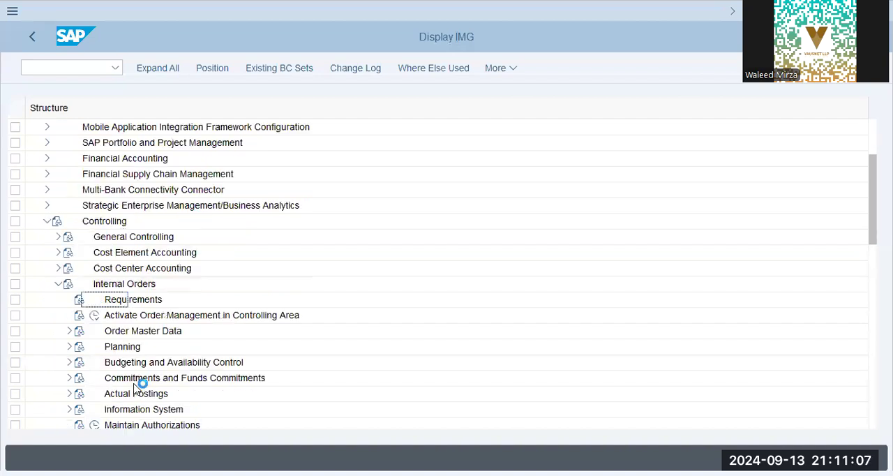
click(131, 332)
click(69, 333)
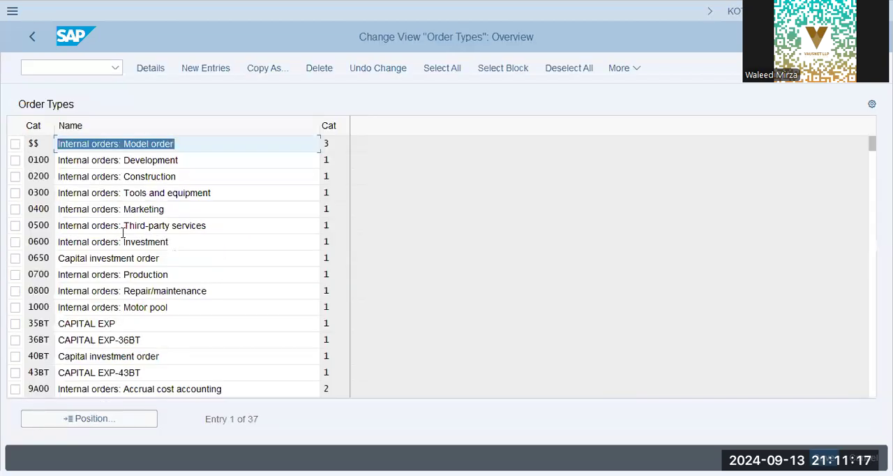
Locate order type XA1 "Telephone XAP9" by positioning the order type list at xap, and open its details.
click(125, 423)
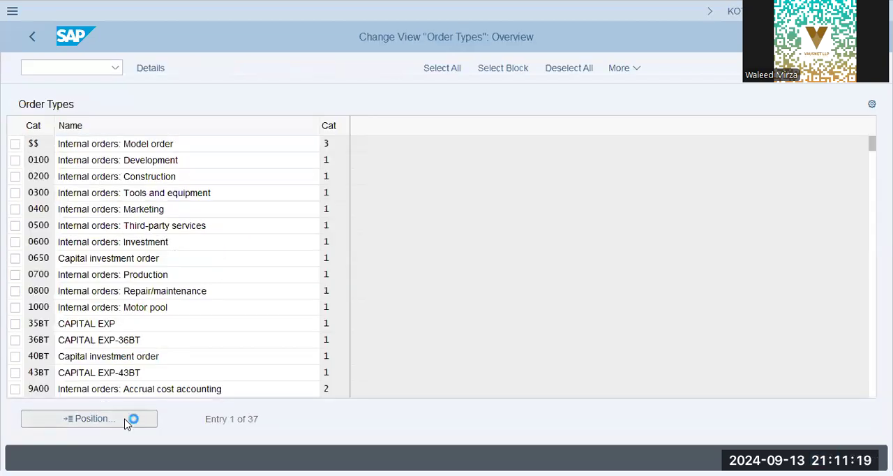
text(xap9)
key(BackSpace)
key(Return)
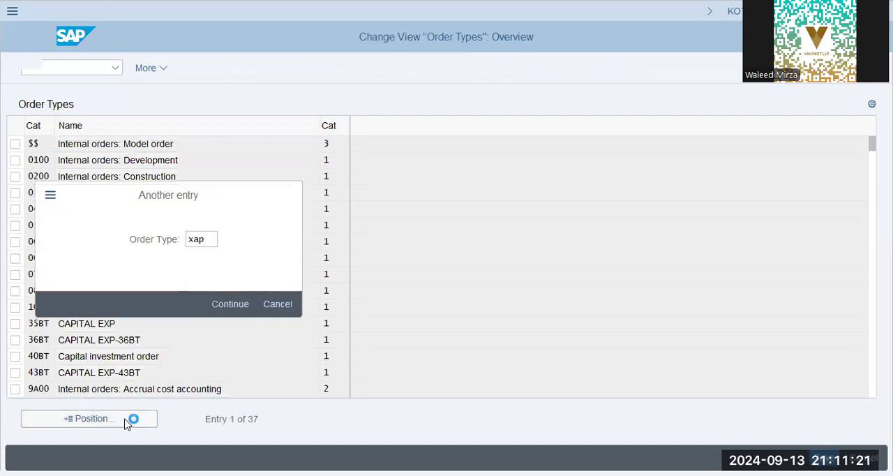
click(175, 148)
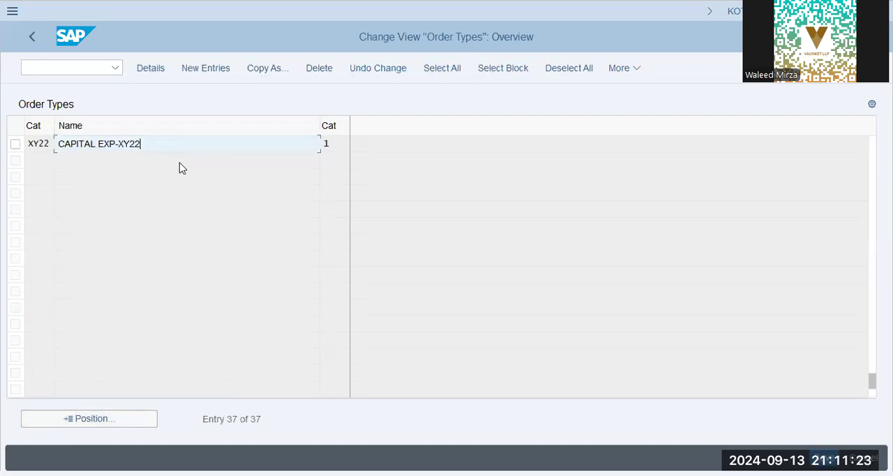
click(179, 164)
scroll(179, 163, up, 1)
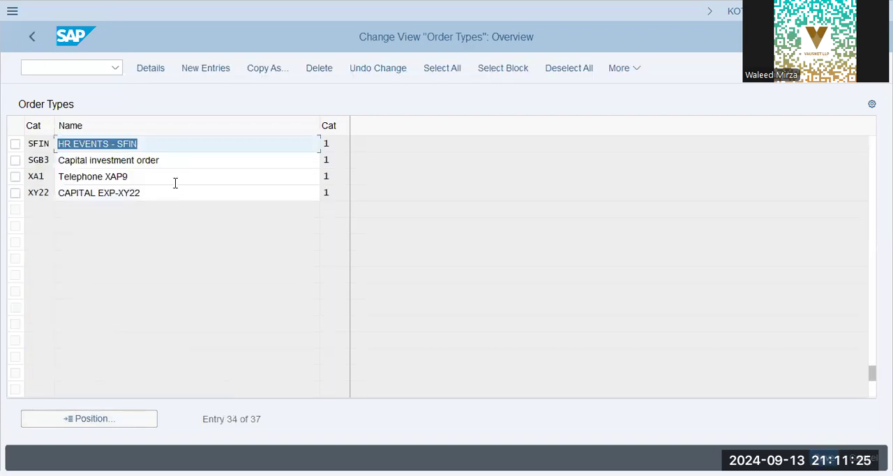
click(92, 177)
click(142, 183)
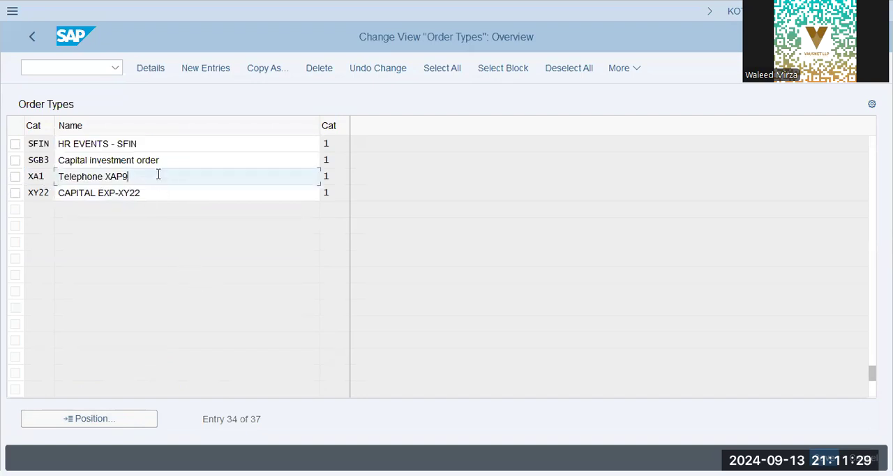
click(239, 275)
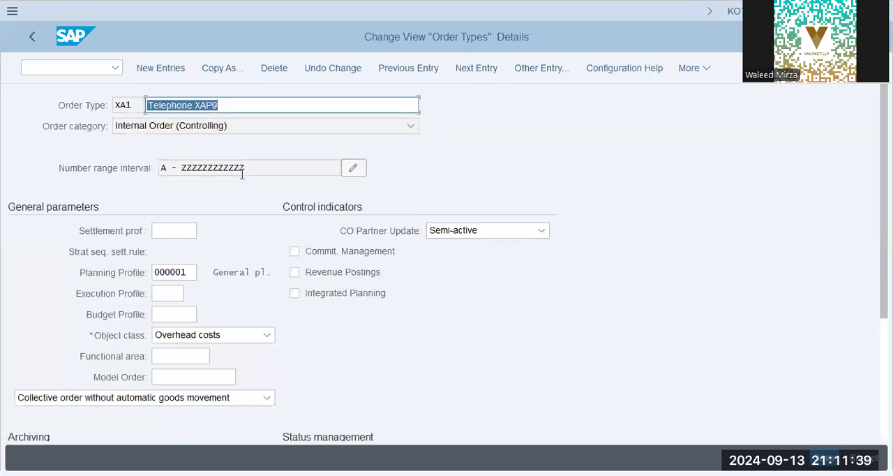
Examine the number range interval and the settlement profile of order type XA1.
click(263, 165)
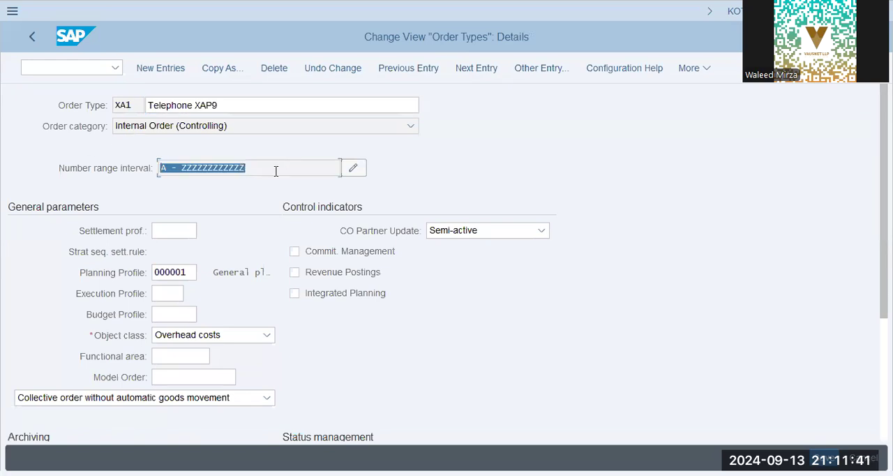
click(274, 171)
drag(272, 168, 65, 166)
click(191, 225)
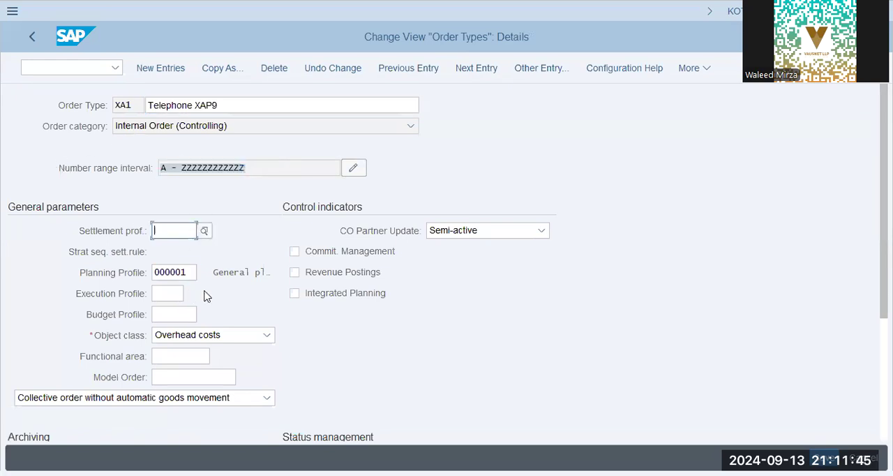
click(119, 233)
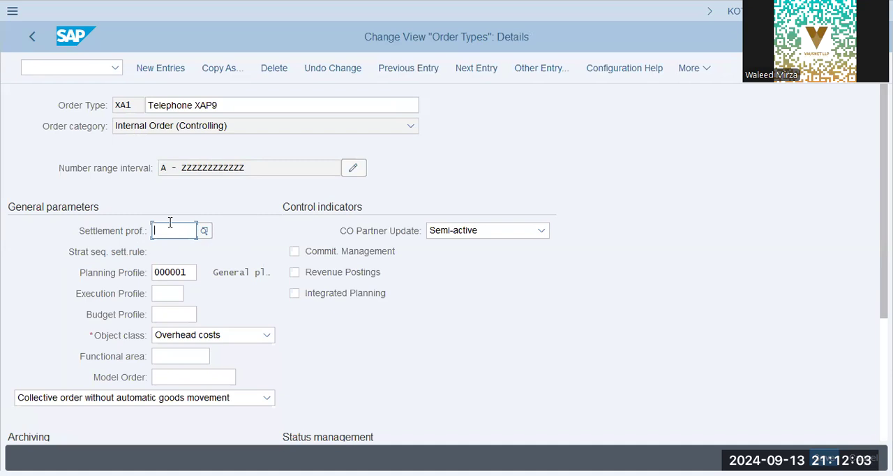
click(103, 231)
click(157, 230)
Examine the order type's planning profile, archiving, status management and master data display settings.
click(242, 270)
scroll(198, 359, down, 5)
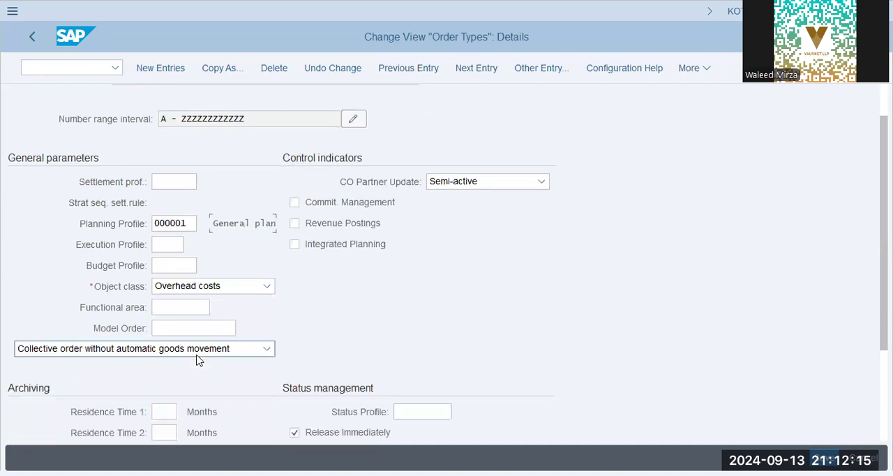
scroll(199, 359, down, 1)
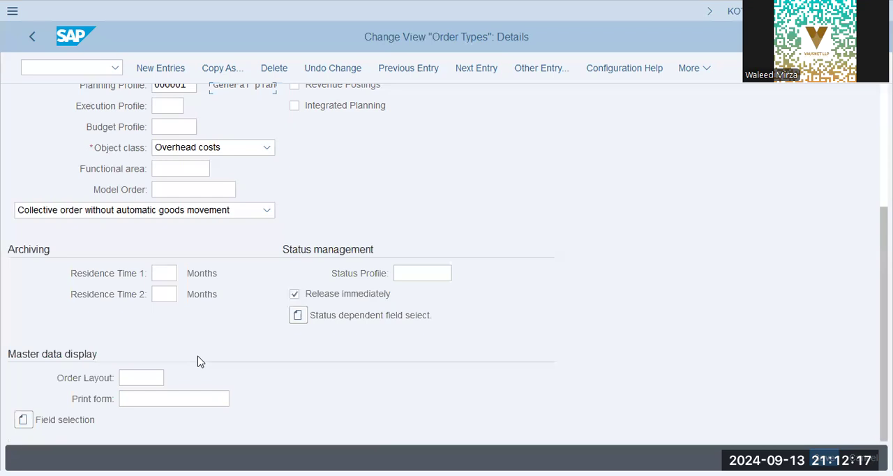
click(141, 377)
click(152, 399)
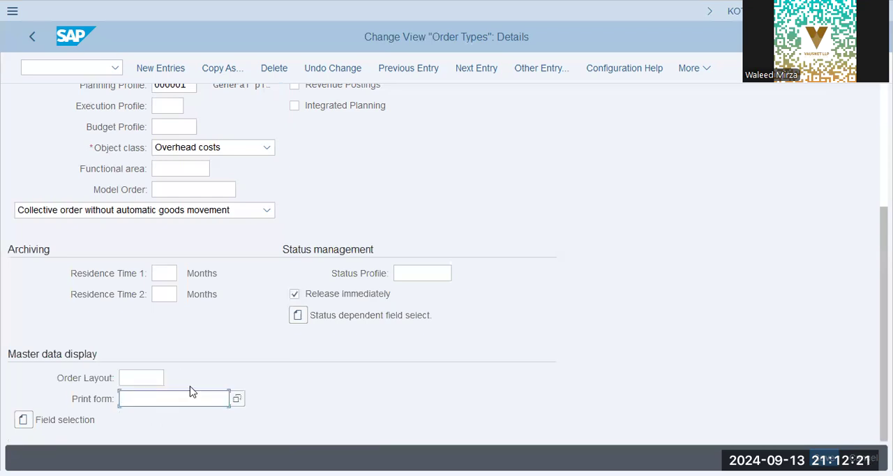
scroll(189, 385, up, 6)
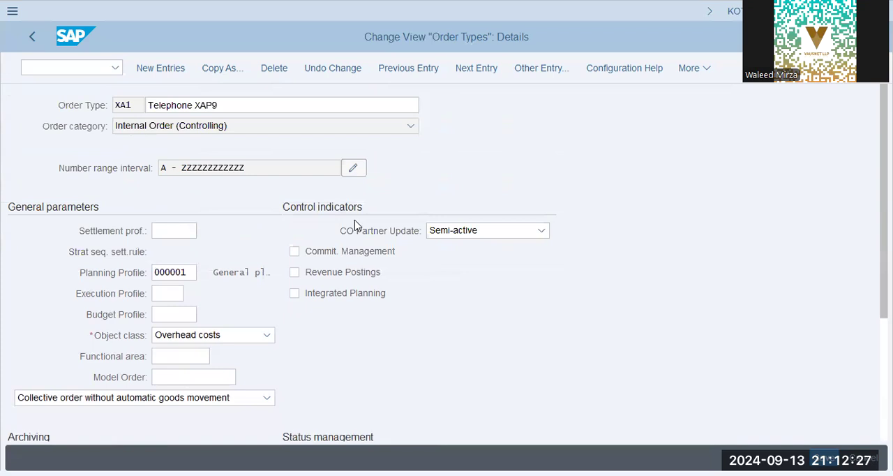
Open the field status variants configuration and display the field status groups of variant XAP9.
click(71, 67)
text(/n oko7)
key(Return)
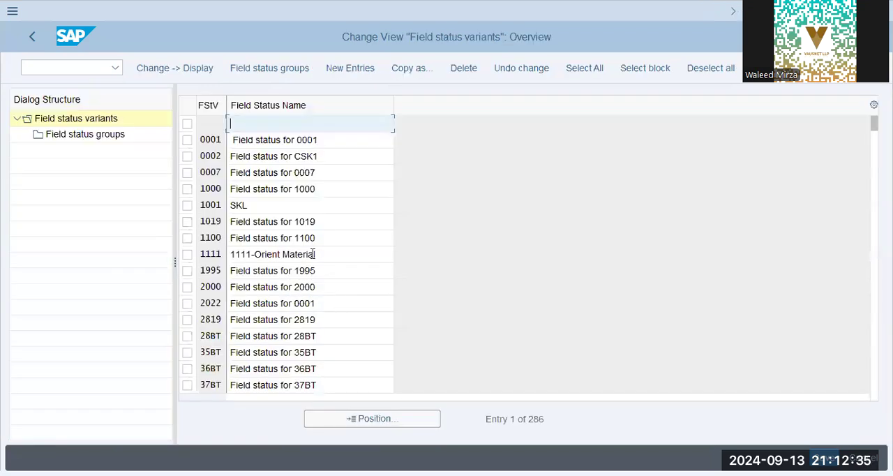
click(336, 418)
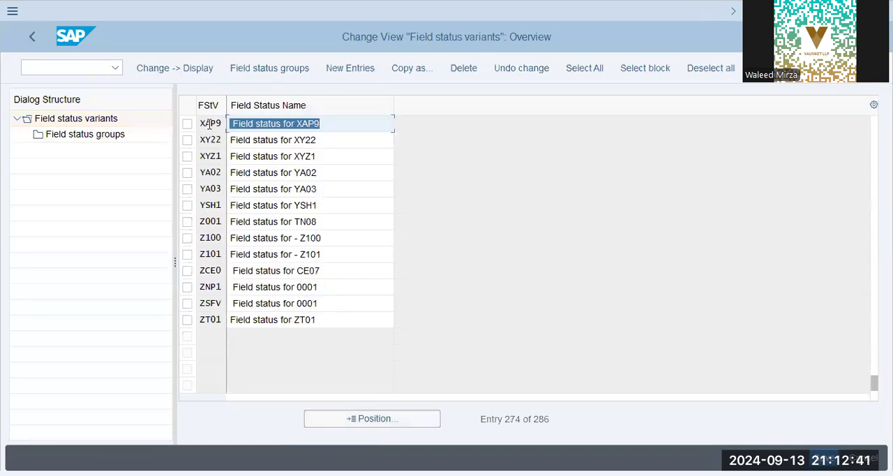
click(186, 123)
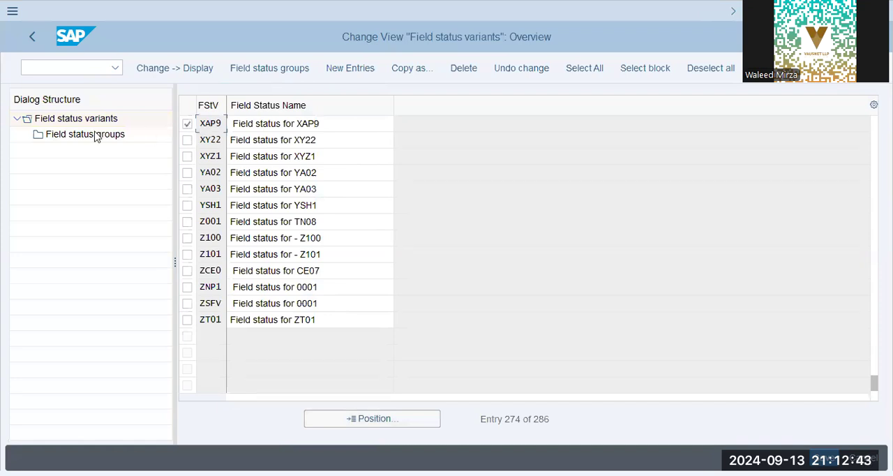
double_click(96, 137)
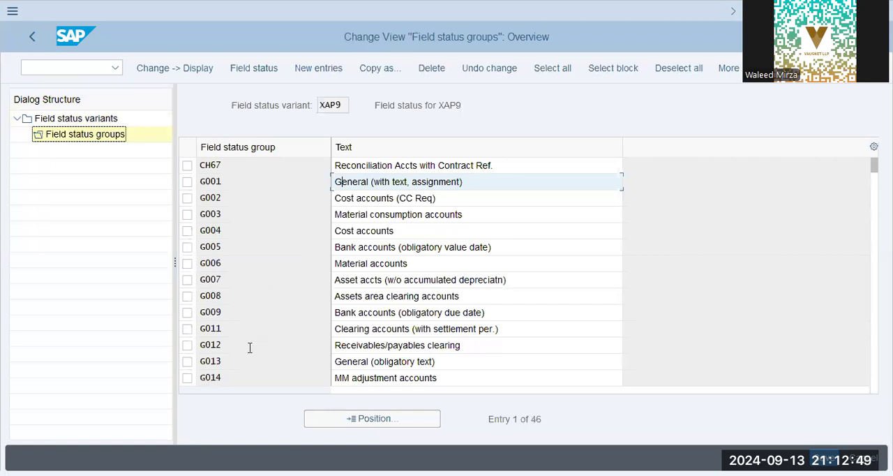
Open the additional account assignments of field status group G015, Cost accounts (CC Req & IO Optional).
click(248, 380)
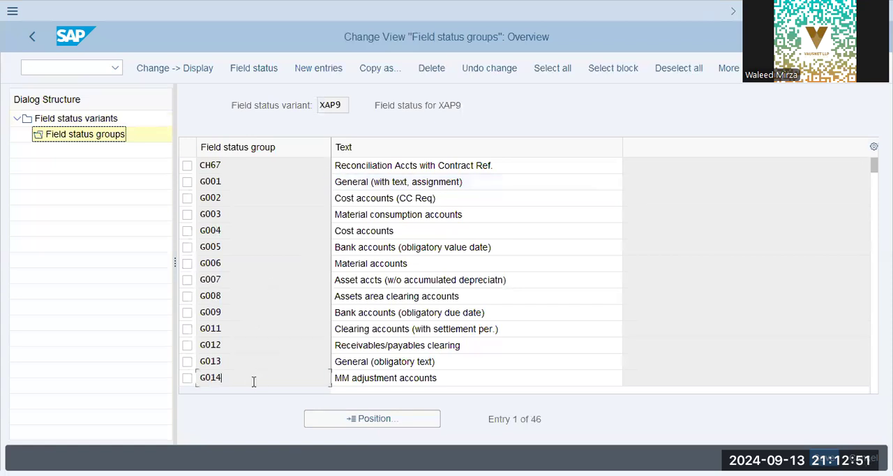
scroll(243, 210, down, 5)
click(496, 183)
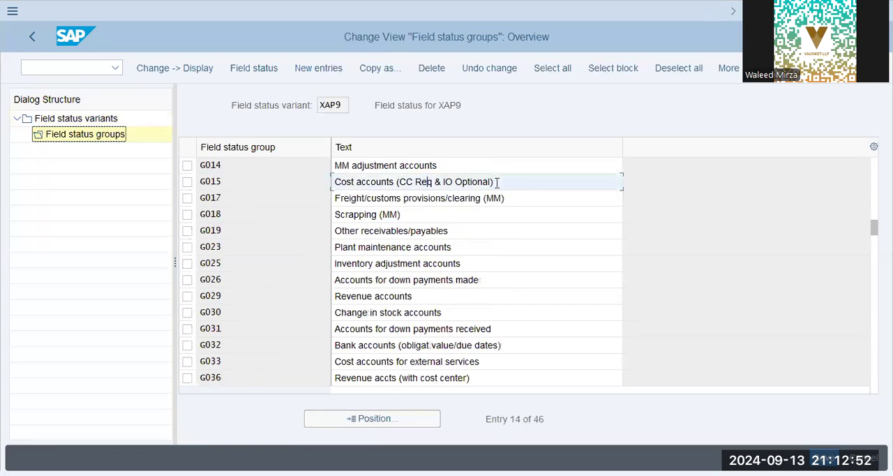
double_click(233, 184)
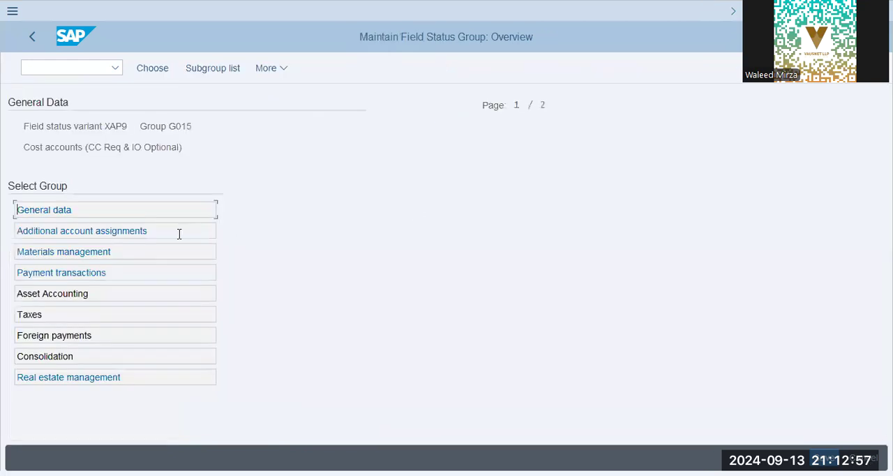
double_click(97, 230)
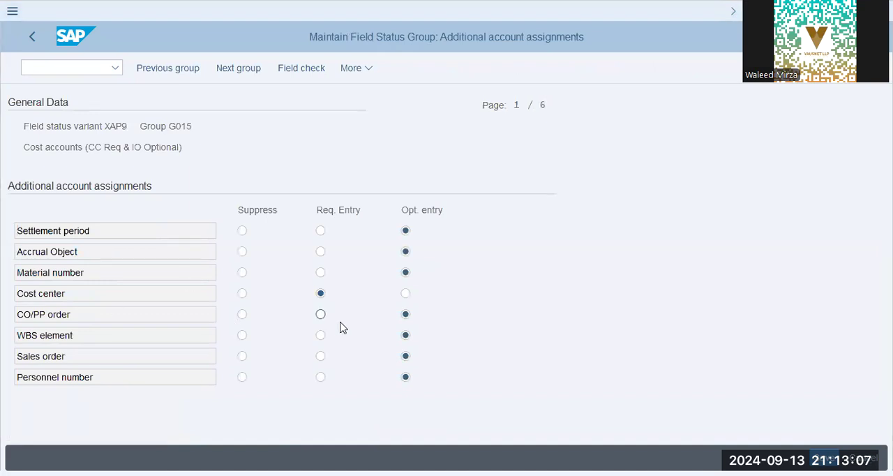
Examine the required and optional entry settings for Cost center and CO/PP order.
click(410, 315)
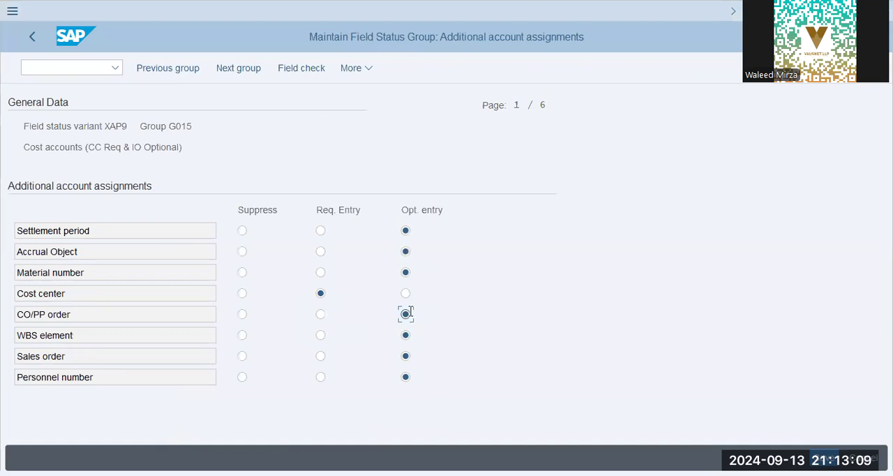
key(alt+Tab)
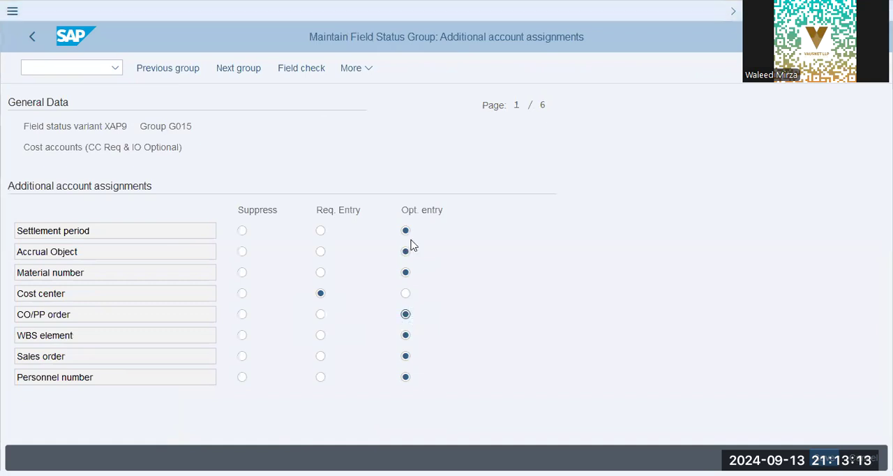
click(405, 295)
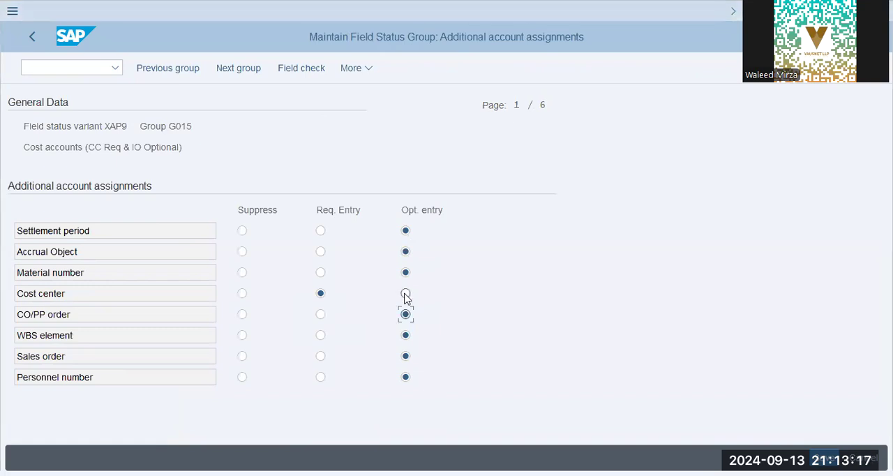
key(alt+Tab)
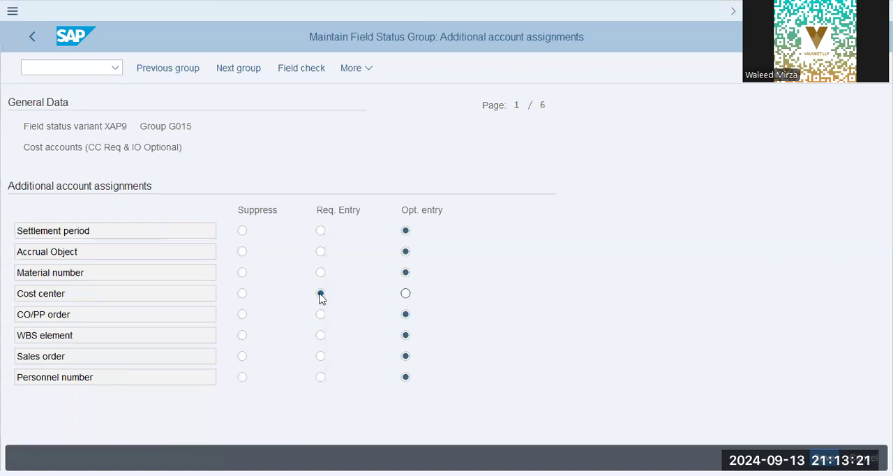
click(390, 299)
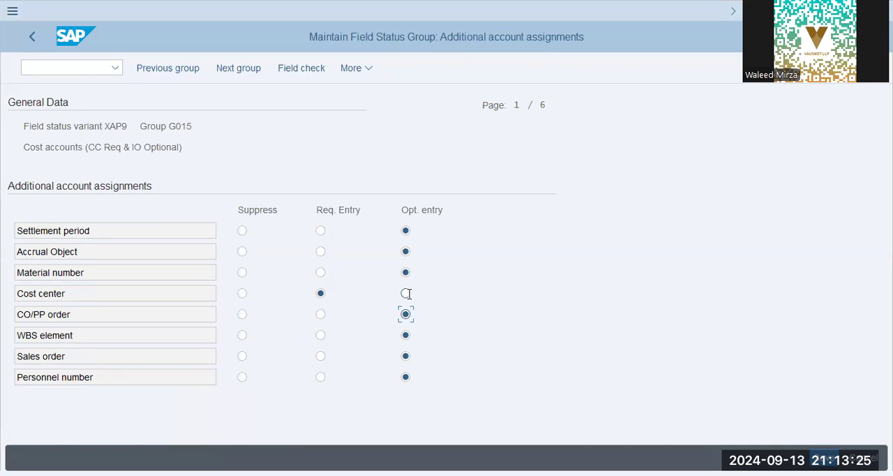
Open central G/L account maintenance for company code XAP9 and display the Telephone Exp account's document creation and bank data.
click(77, 67)
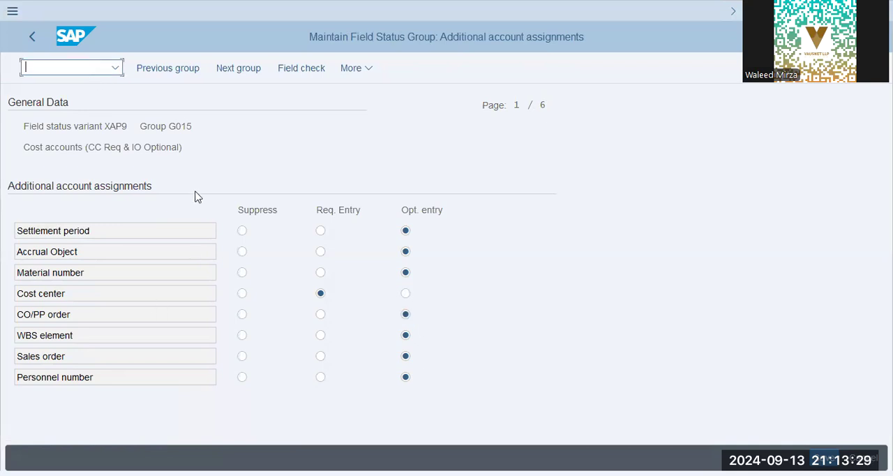
text(/nfb50)
key(Return)
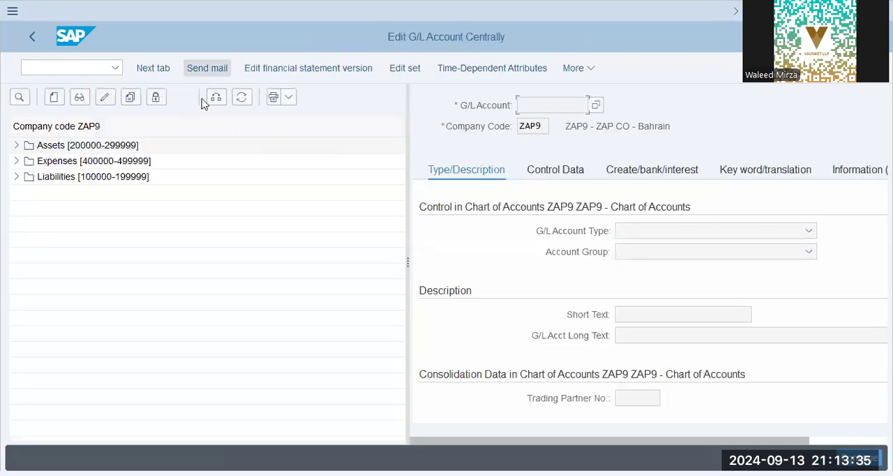
key(F7)
text(xap9)
key(Return)
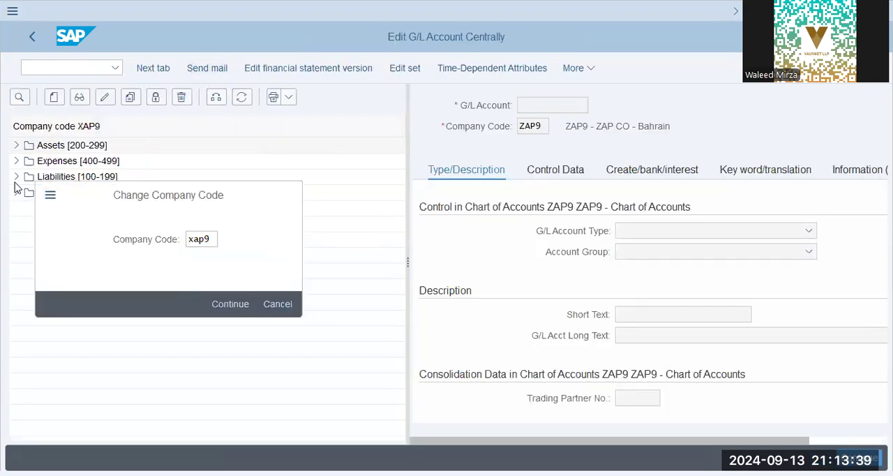
click(17, 161)
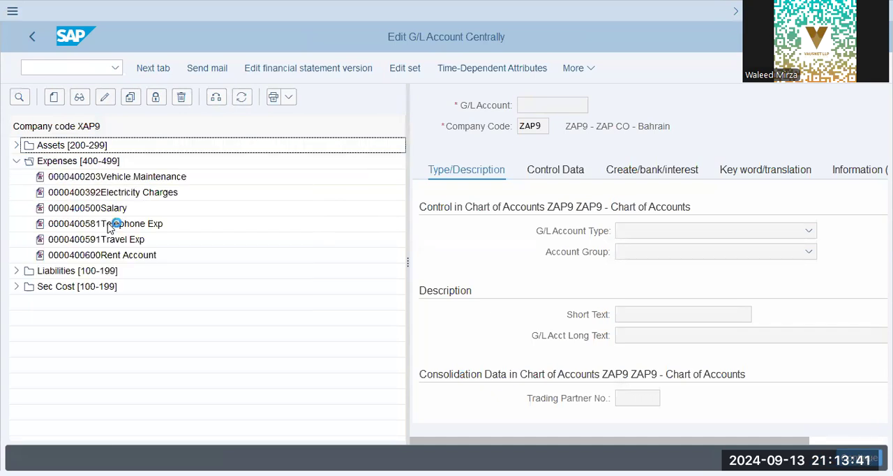
double_click(116, 224)
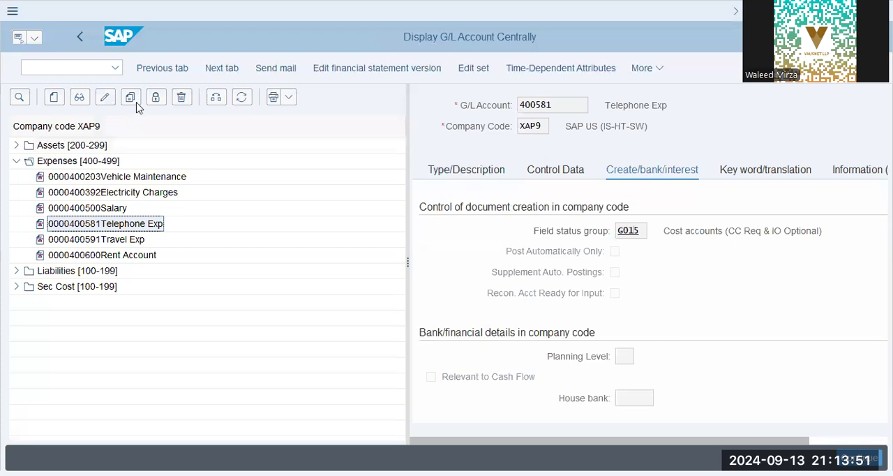
Open the initial screen for creating an internal order with transaction KO01.
click(95, 67)
text(/n k0)
text(01)
key(Return)
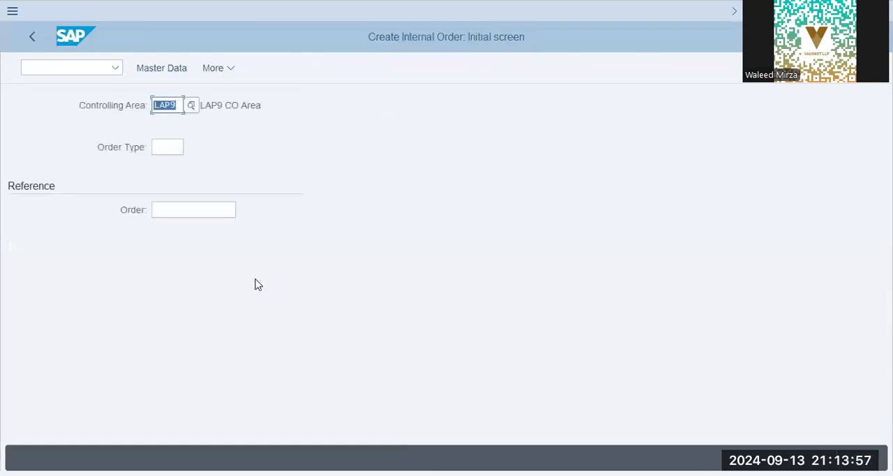
Set the controlling area to XAP9 using transaction OKKS.
click(67, 66)
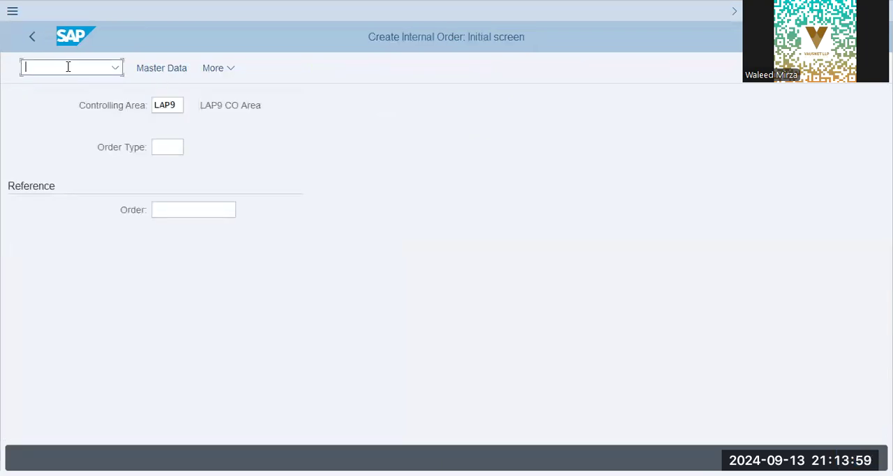
text(ks)
key(BackSpace)
key(BackSpace)
text(/nokks)
key(Return)
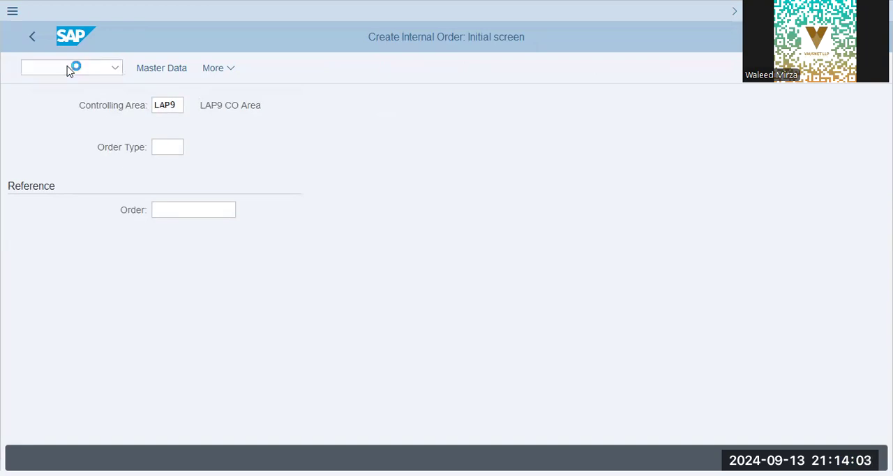
text(xap9)
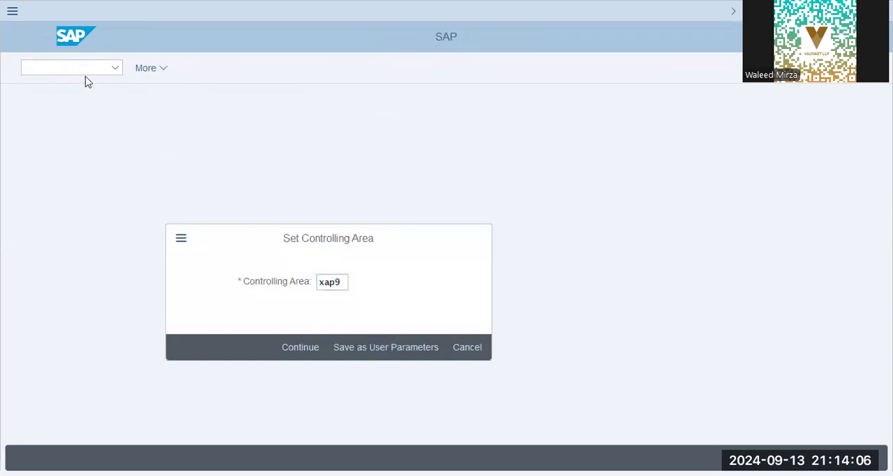
key(Return)
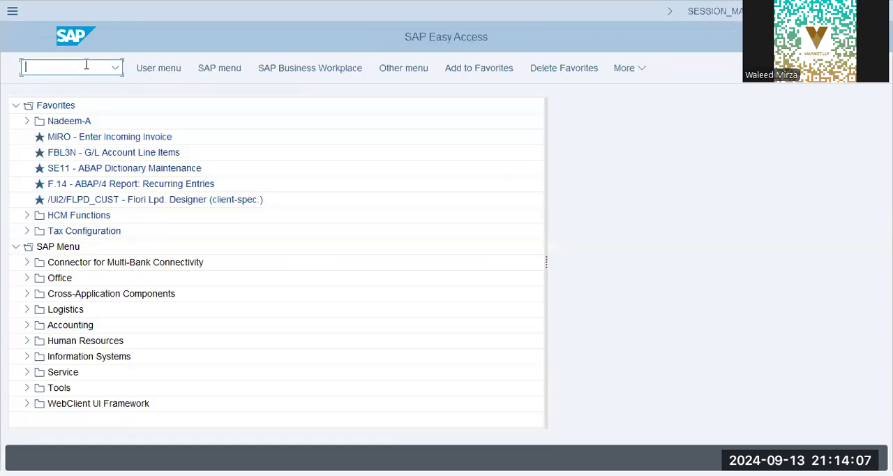
Start a new internal order with transaction KO01, choose order type XA1 and open its master data.
text(ko01)
key(Return)
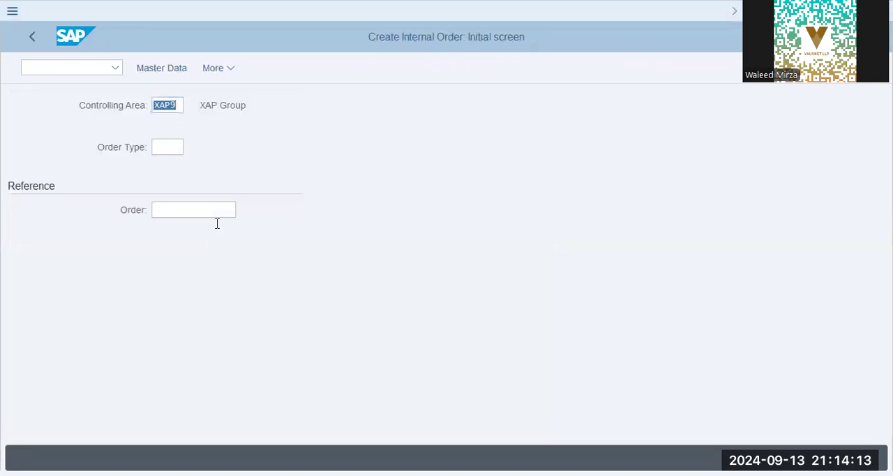
click(168, 148)
click(195, 149)
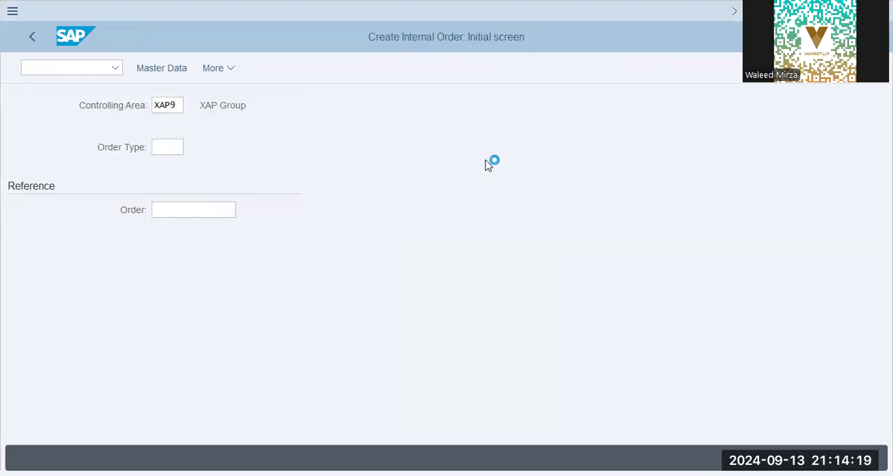
key(ctrl+f)
text(x)
key(Return)
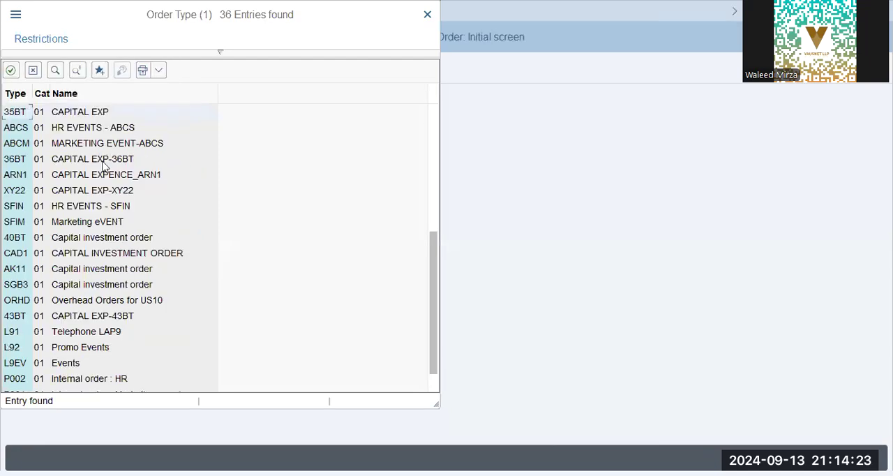
click(60, 382)
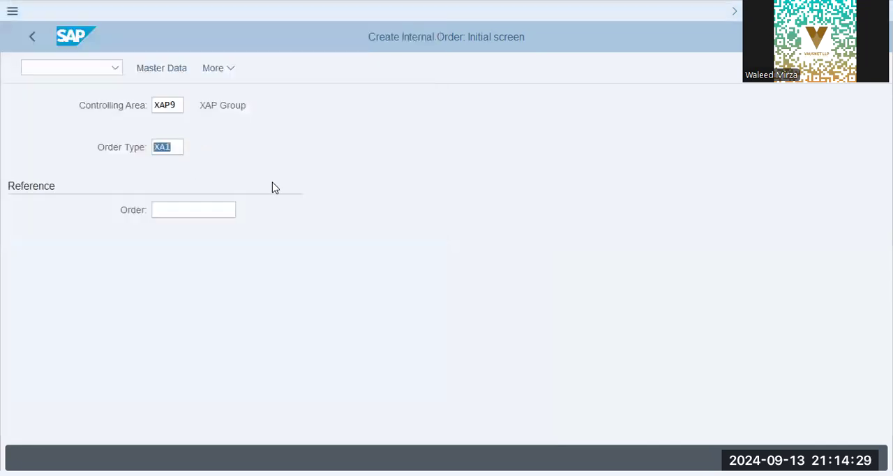
click(108, 138)
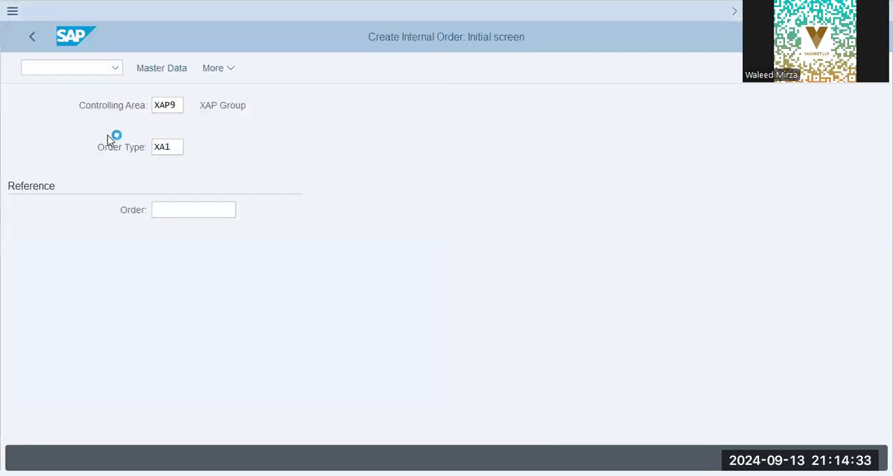
Enter the telephone number prefixed with "Tel:" as the order identifier and copy it into the description.
click(158, 146)
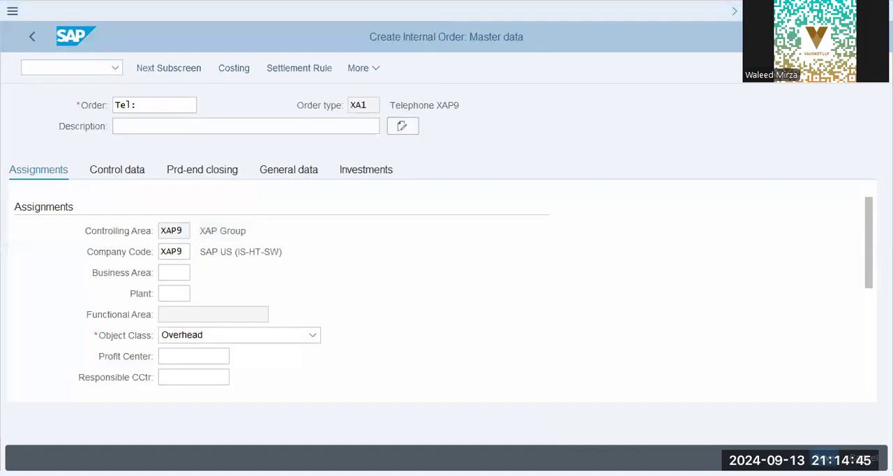
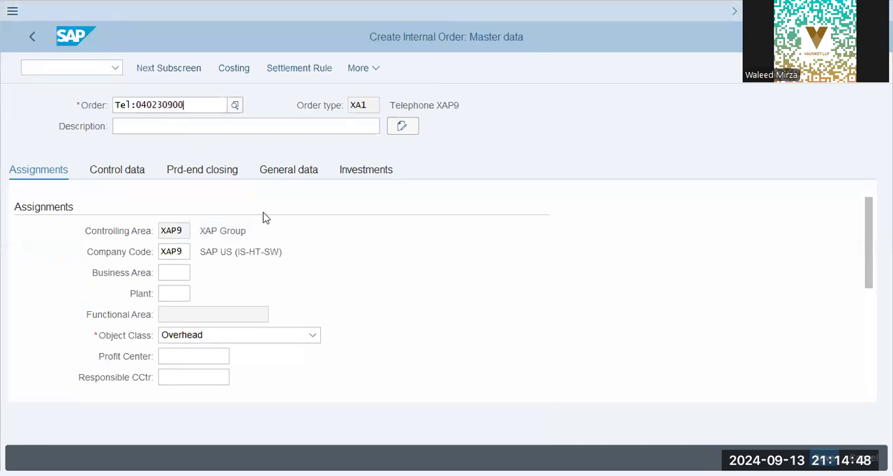
key(Return)
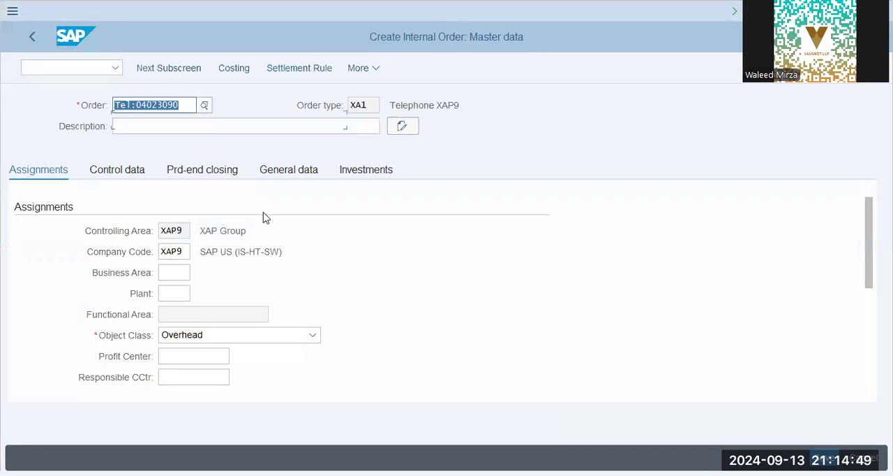
key(ctrl+c)
key(Tab)
key(ctrl+v)
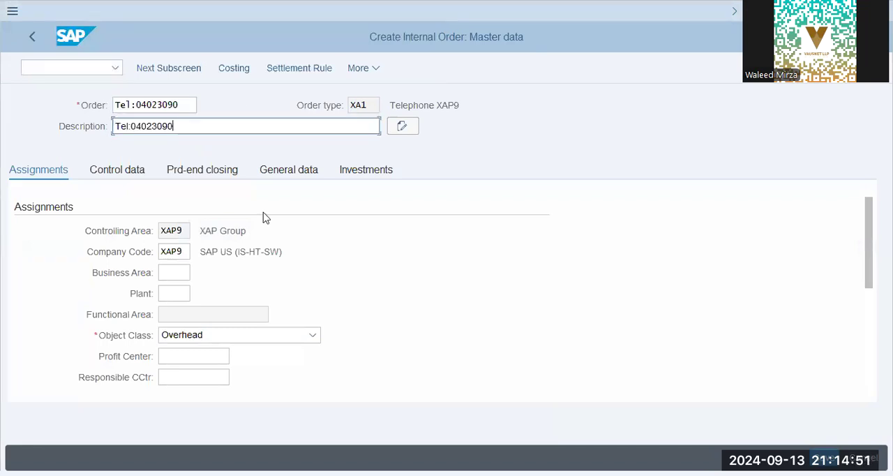
key(Return)
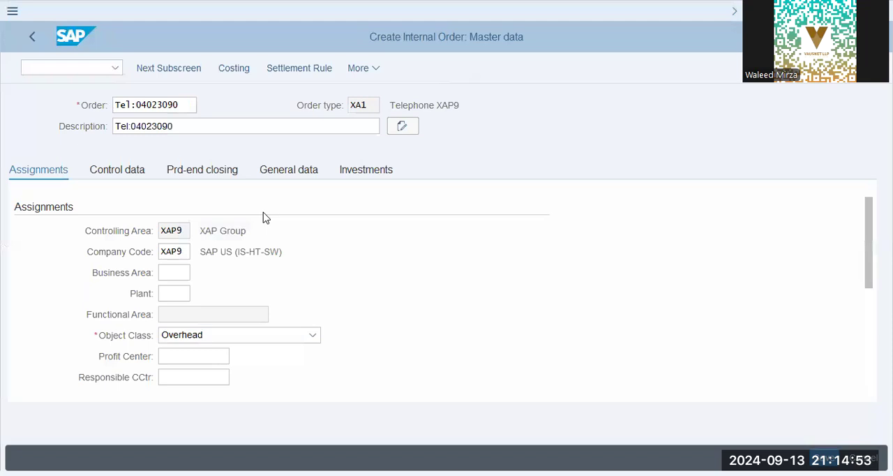
Search for the order's profit center by company code XAP9.
click(185, 294)
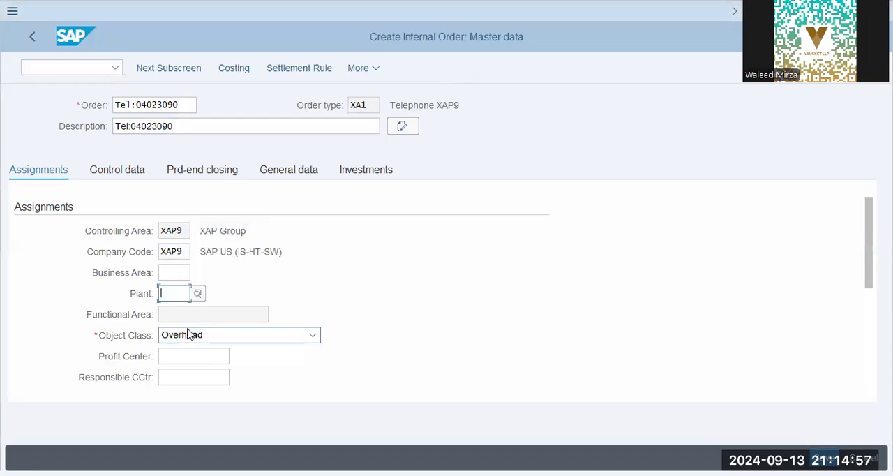
click(228, 358)
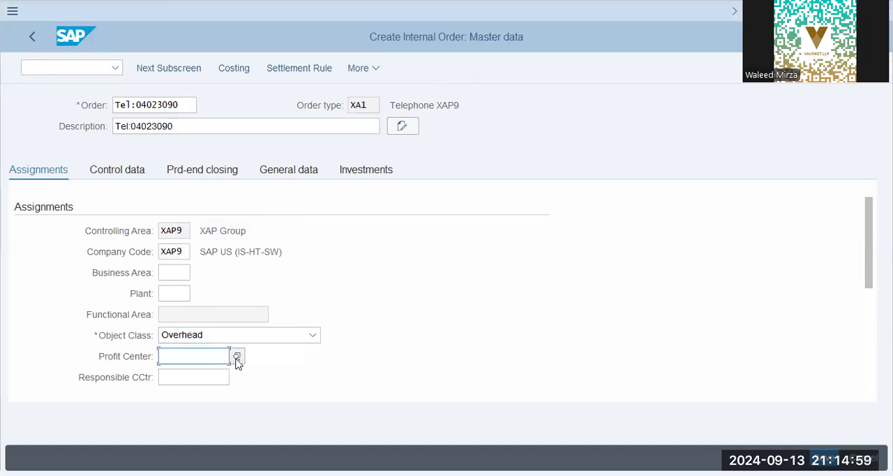
click(237, 357)
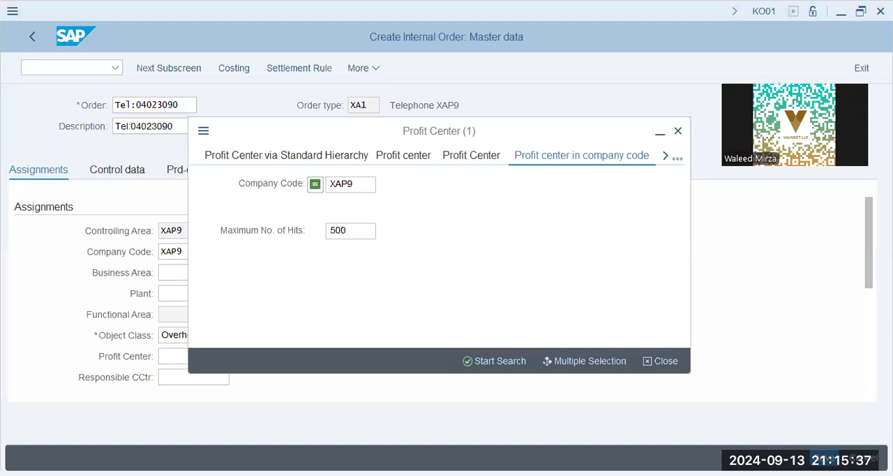
key(Return)
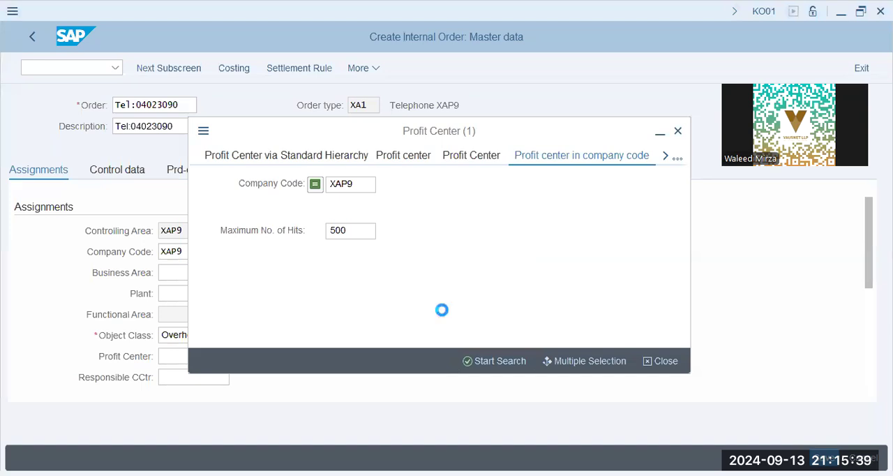